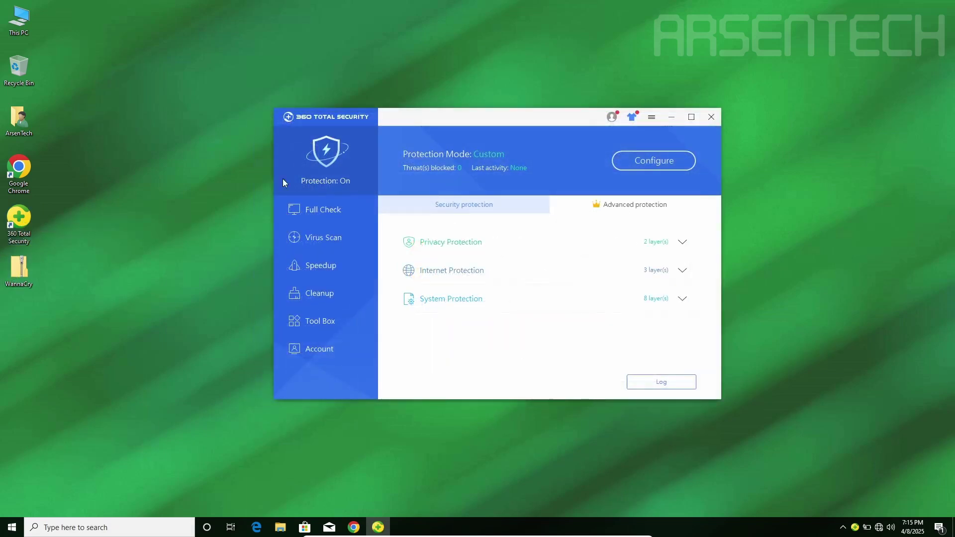
- Extract the WannaCry archive onto the desktop using 7-Zip's Extract Here
right_click(13, 277)
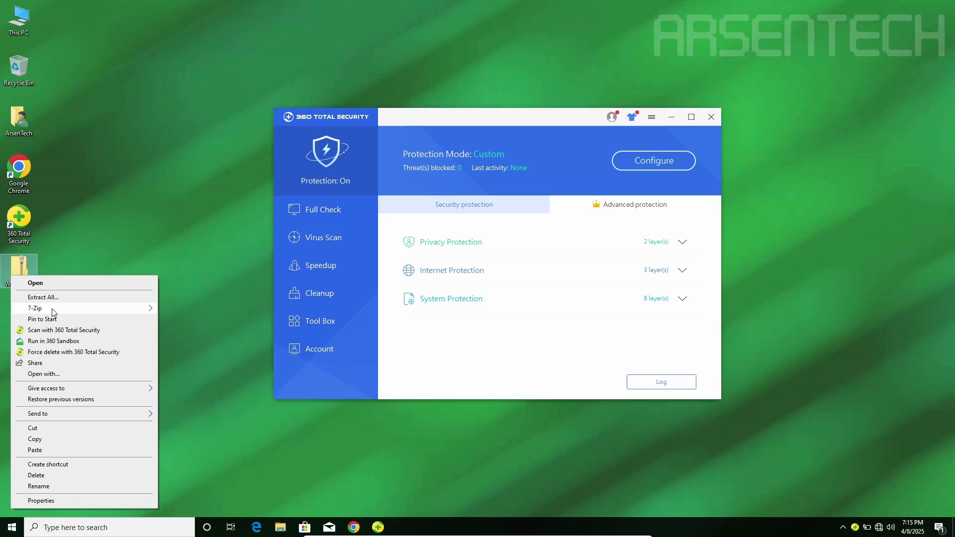
mouse_move(88, 309)
click(209, 343)
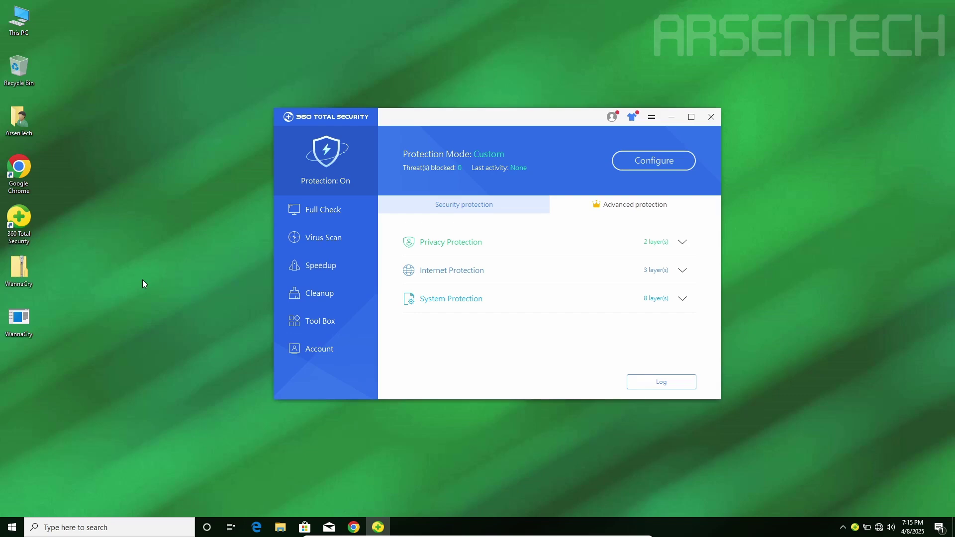
- Launch the extracted WannaCry.exe so 360 Total Security blocks and deletes it
double_click(19, 318)
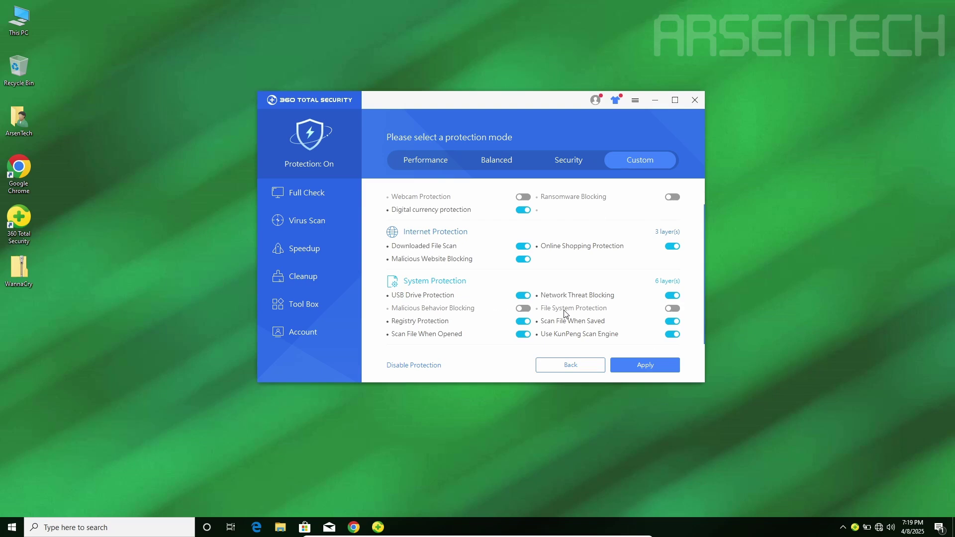
- Apply the reduced protection settings, then restore the quarantined WannaCry file to its original path
click(645, 364)
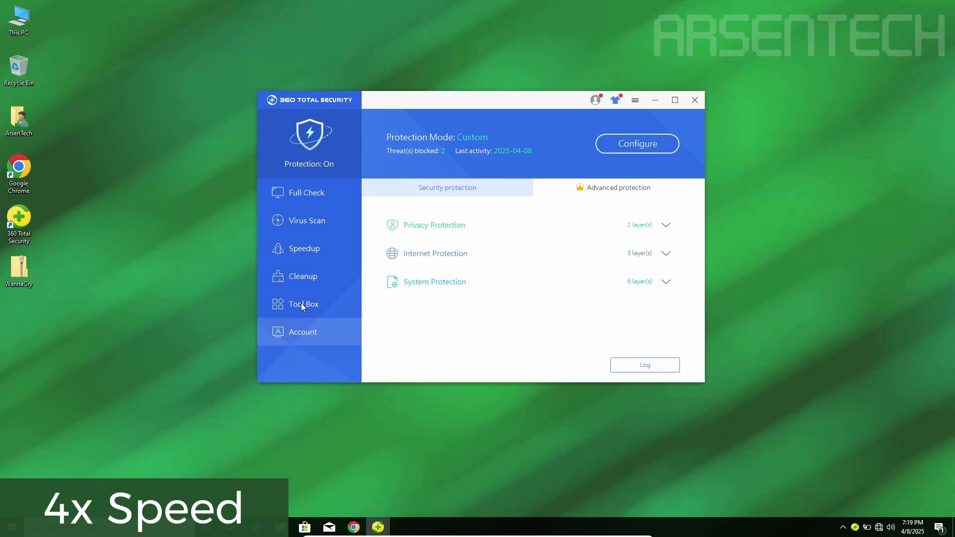
click(303, 304)
click(635, 100)
click(619, 121)
click(323, 254)
click(405, 166)
click(647, 347)
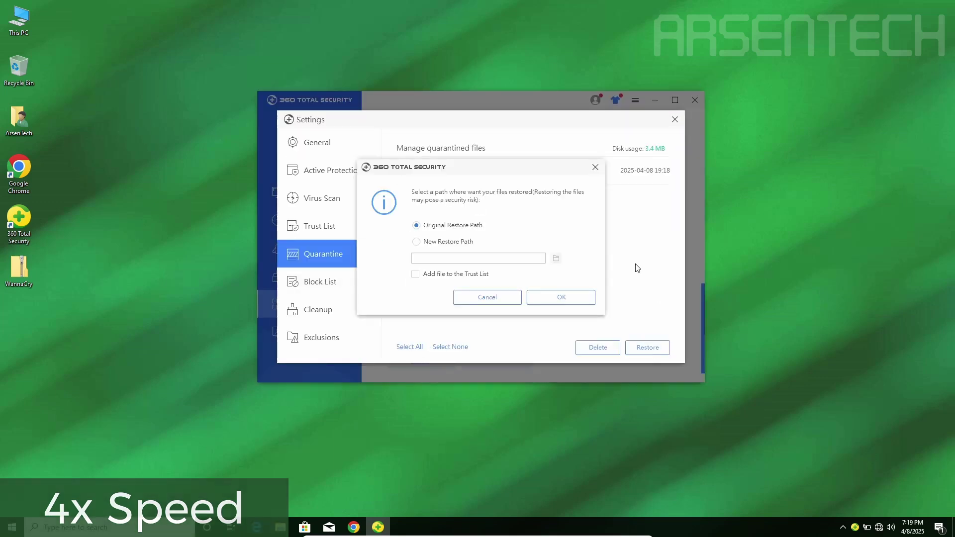
click(560, 298)
click(674, 120)
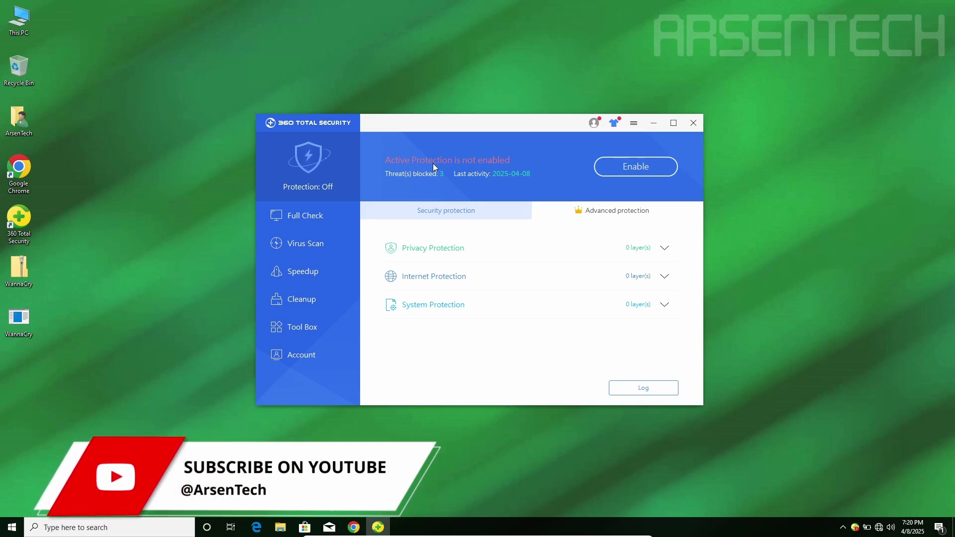
- Move the WannaCry program to the centre of the desktop
drag(22, 323, 173, 173)
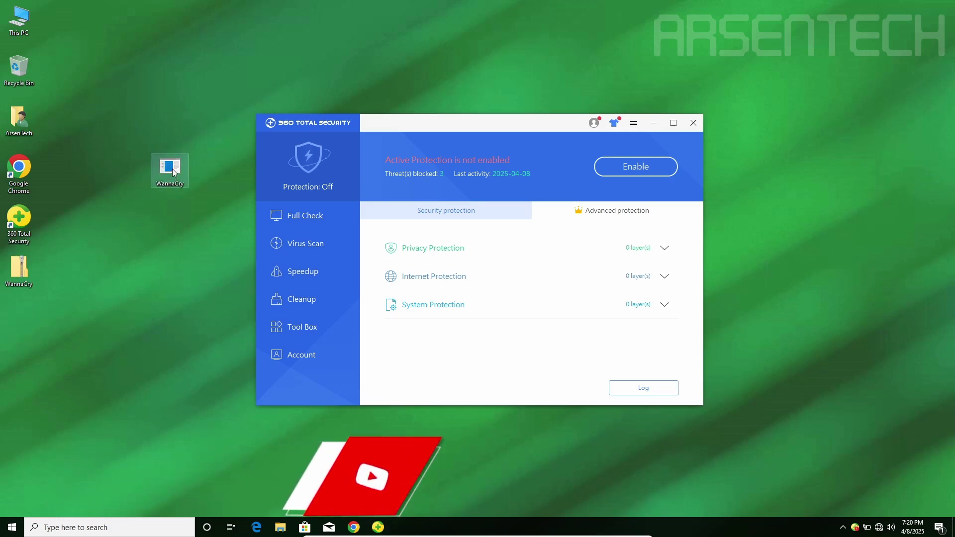
mouse_move(173, 172)
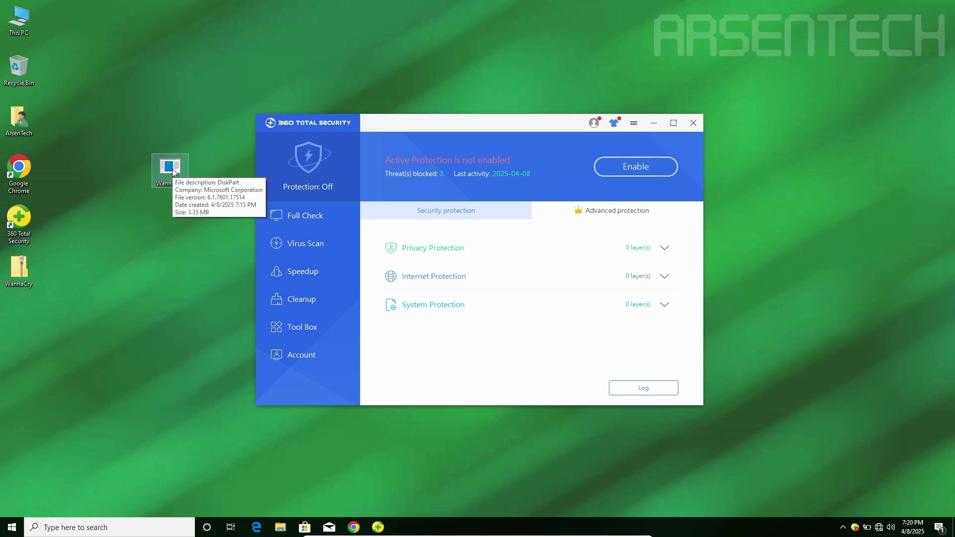
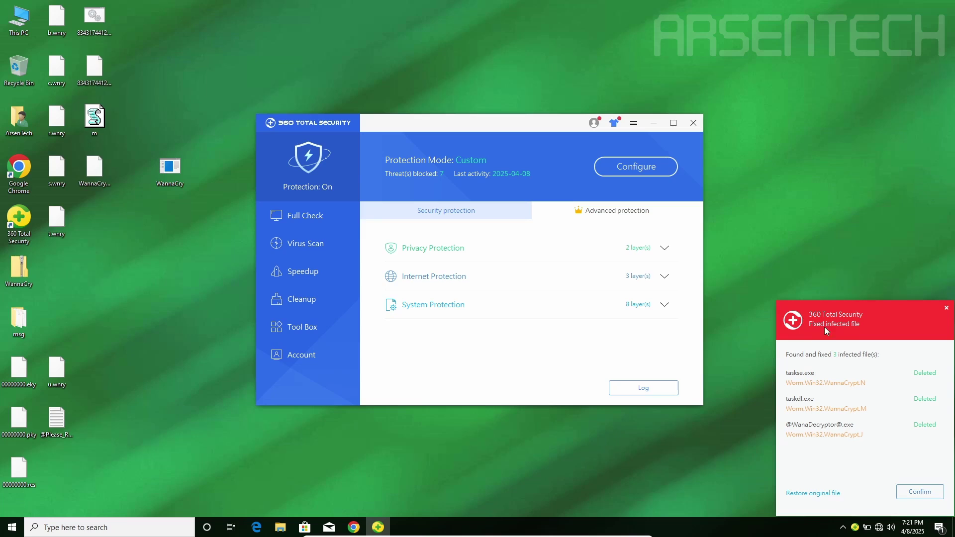
- Confirm the fixed-infections notice, move the 360 window, and remove the detected Trojan
click(918, 492)
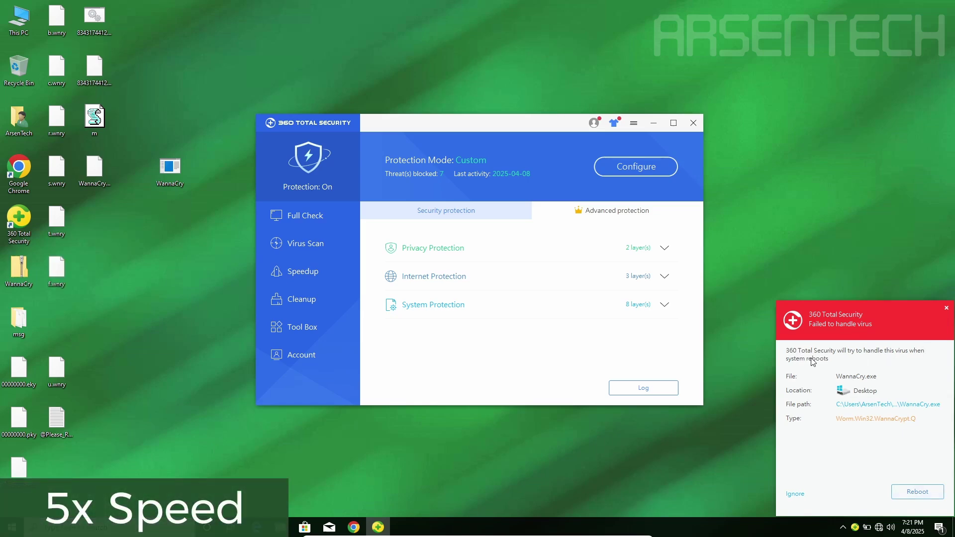
drag(443, 123, 486, 138)
click(569, 316)
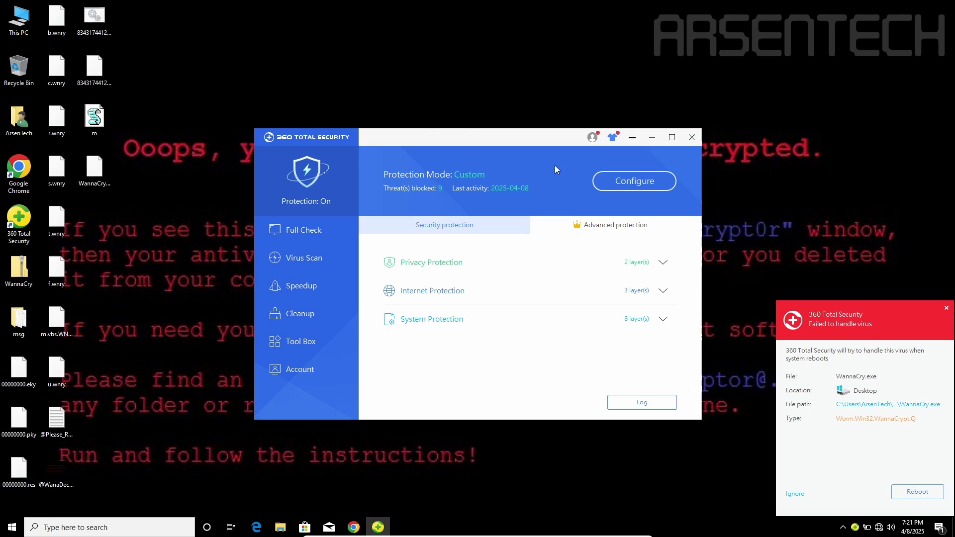
- Raise the 360 window and drag the WannaCry.exe failure notice to the left
drag(470, 139, 464, 112)
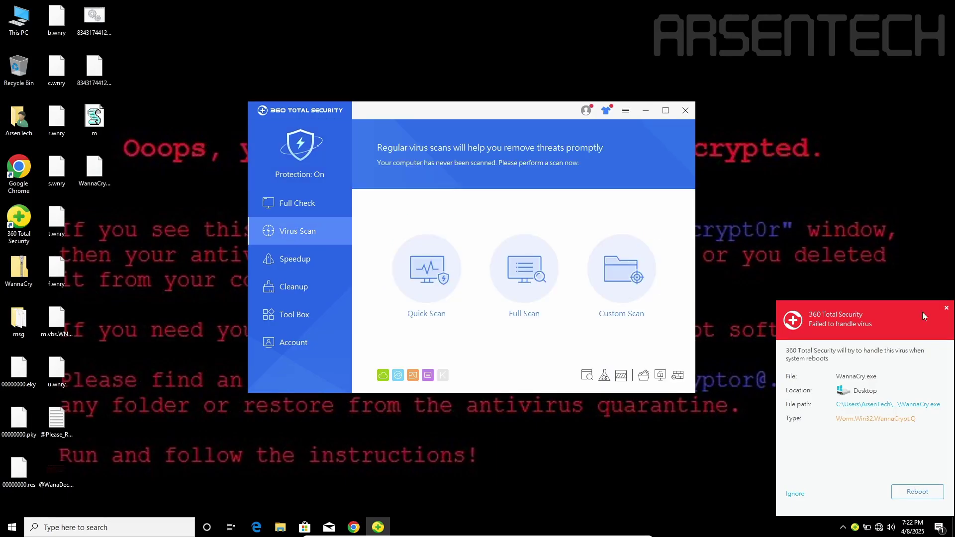
drag(860, 313, 260, 162)
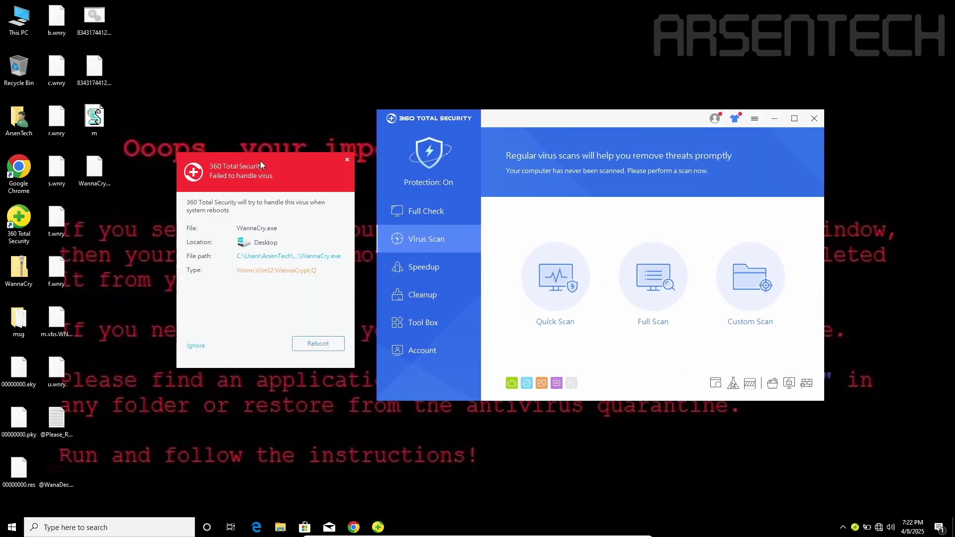
- Start a Full Scan, open Task Manager with Ctrl+Shift+Esc, and reposition the failure notice
click(662, 276)
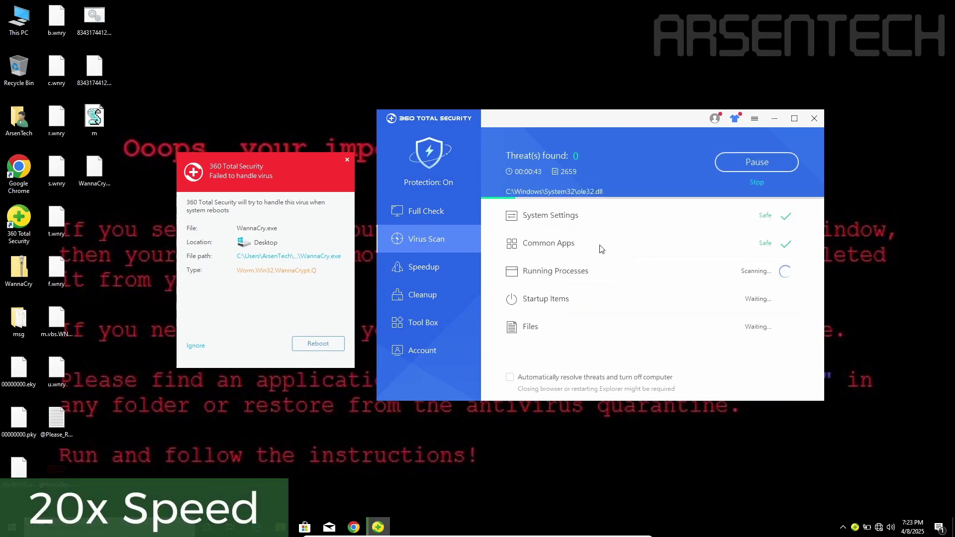
click(308, 450)
key(ctrl+shift+Escape)
drag(242, 167, 521, 215)
scroll(193, 201, down, 7)
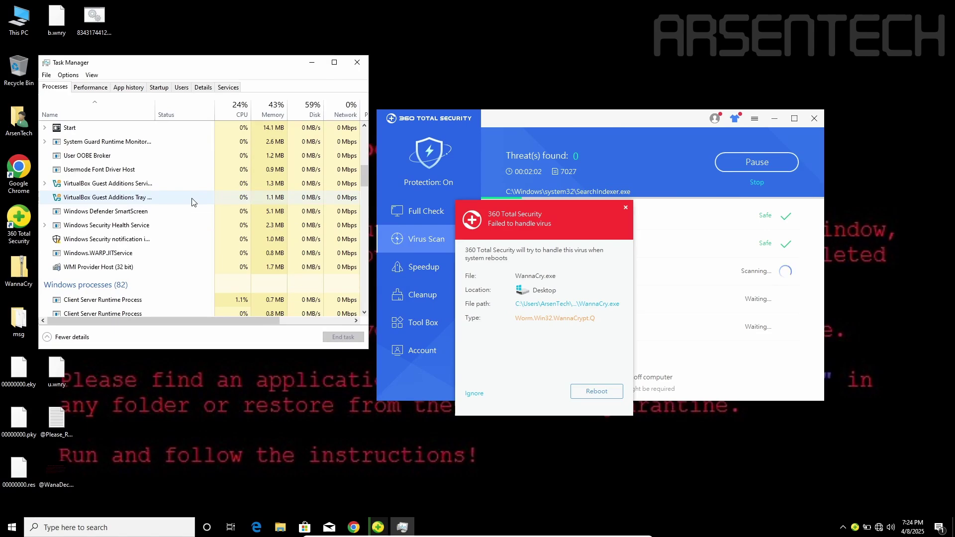
drag(496, 214, 324, 291)
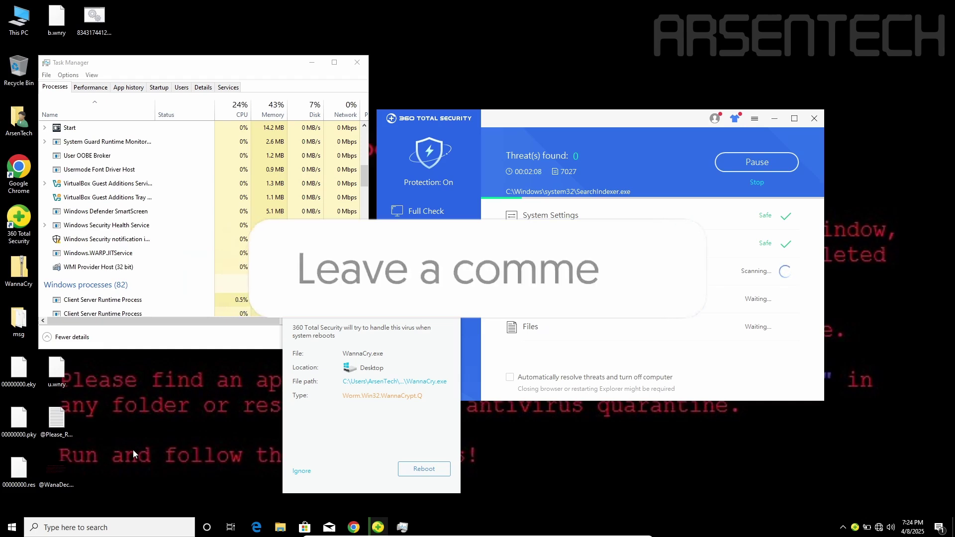
drag(411, 288, 518, 162)
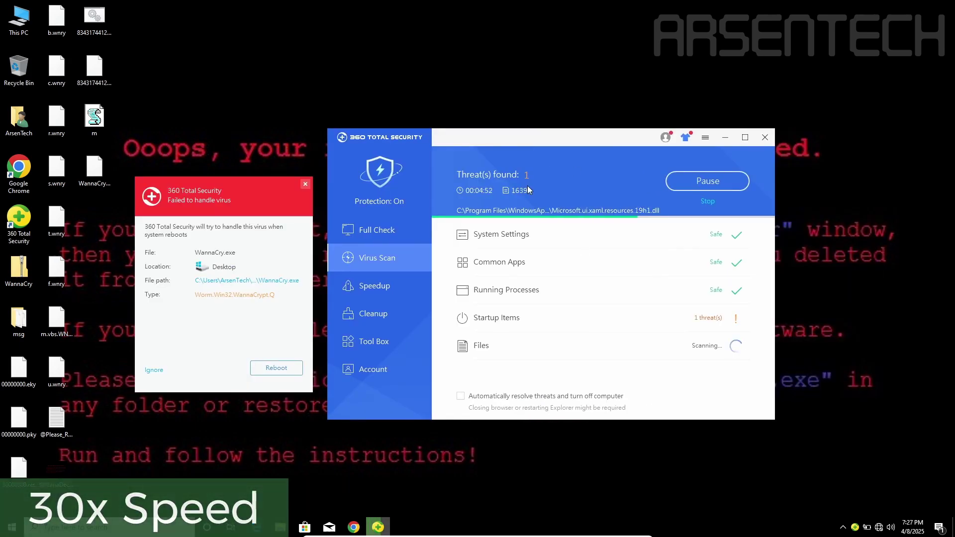
- Shift the 360 window and failure notice rightward while the Full Scan runs
drag(571, 129, 606, 132)
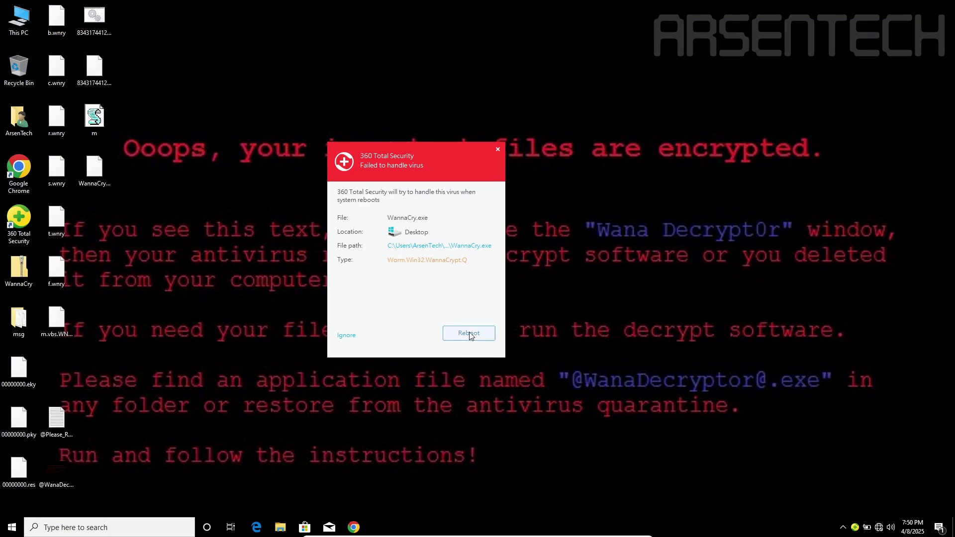
- Reboot to handle WannaCry.exe, then close the Desktop Organizer panel and move 360 right
click(467, 333)
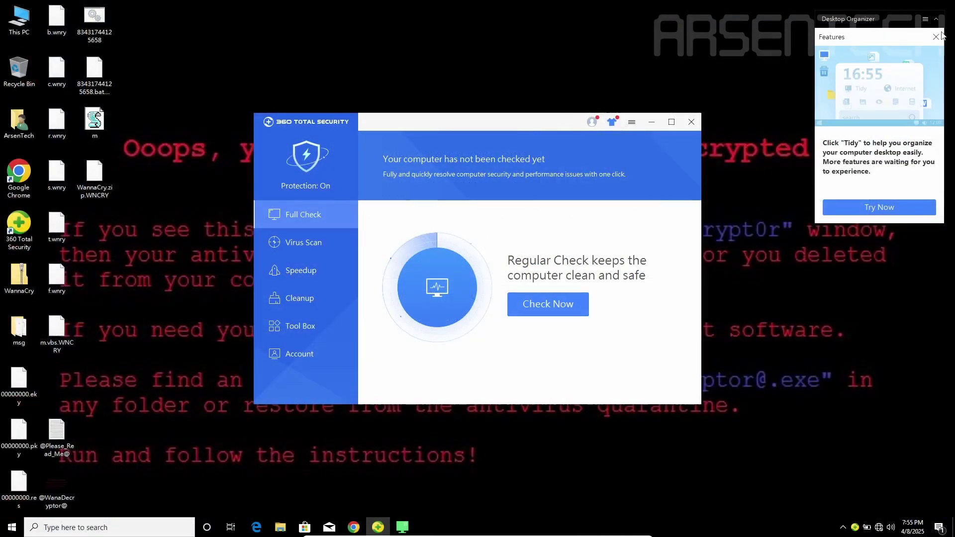
click(936, 37)
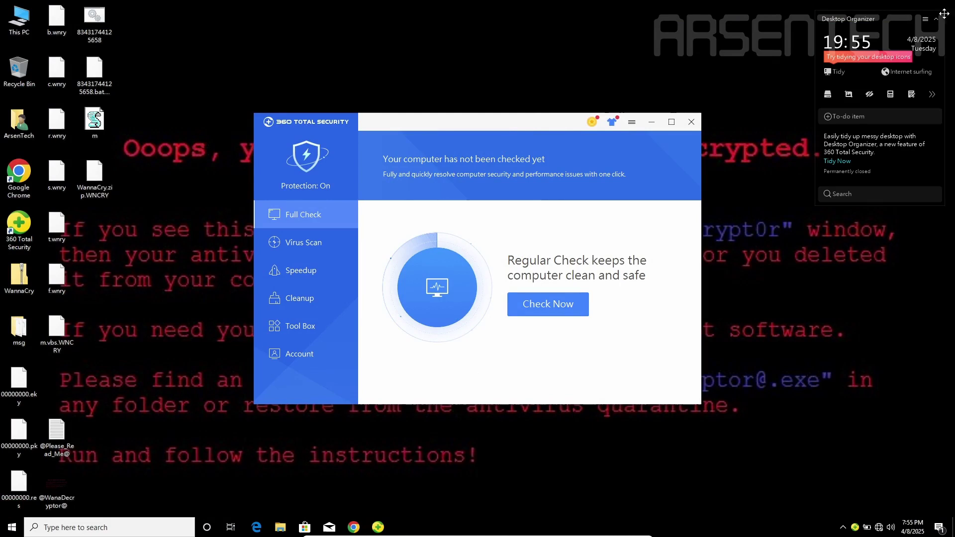
drag(507, 125, 730, 125)
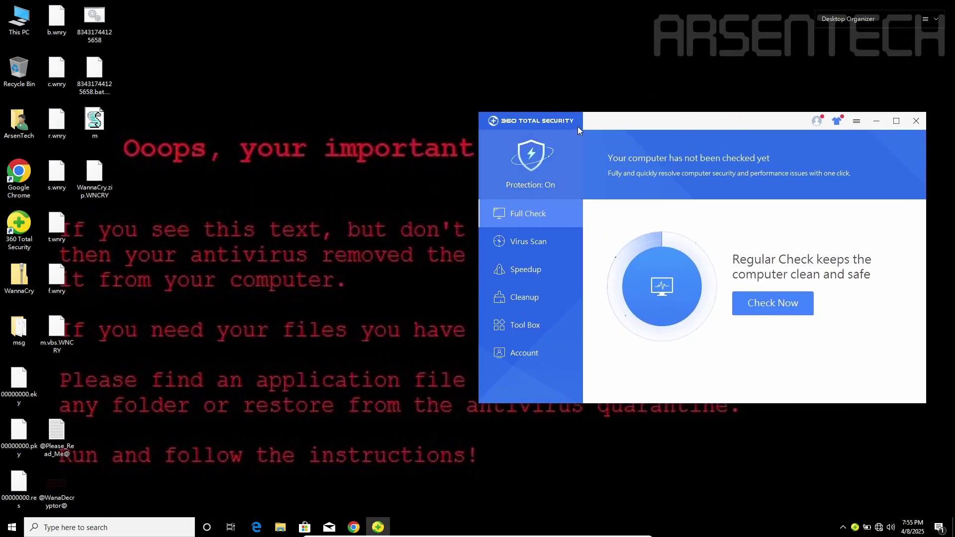
- Try opening WannaCry.zip, dismiss the invalid archive error, and move Explorer left
double_click(19, 276)
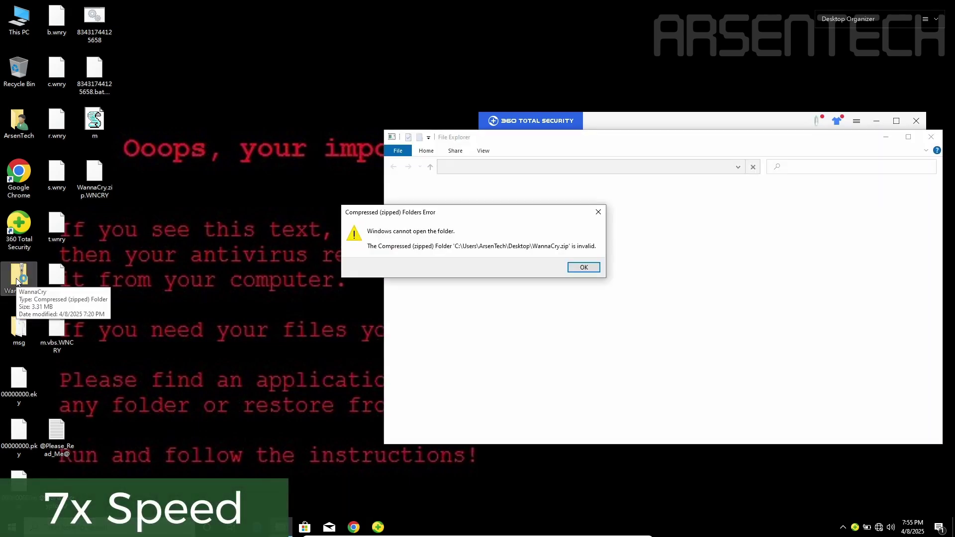
click(584, 267)
drag(646, 137, 327, 143)
- Check the Vid-Wallpaper image in Pictures, then close the photo viewer and Explorer
click(98, 243)
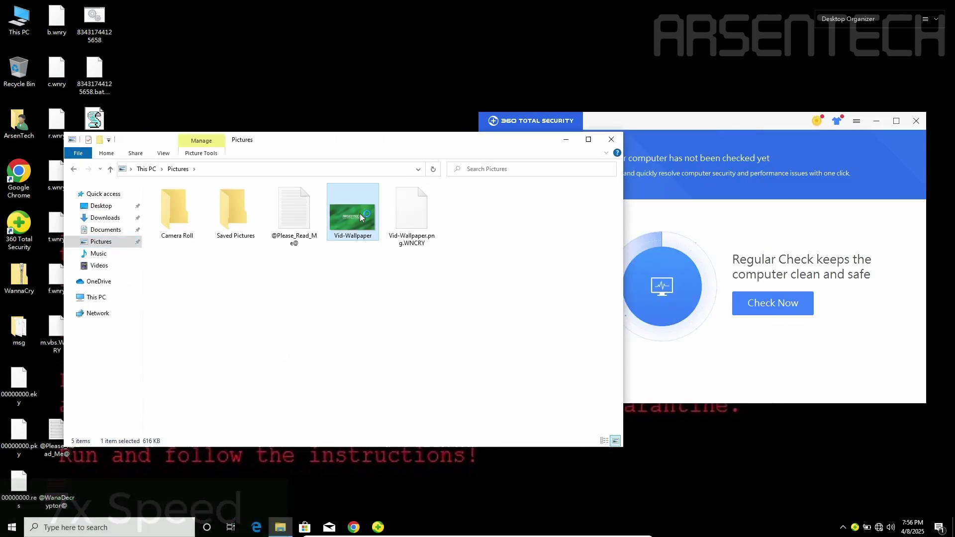
double_click(354, 204)
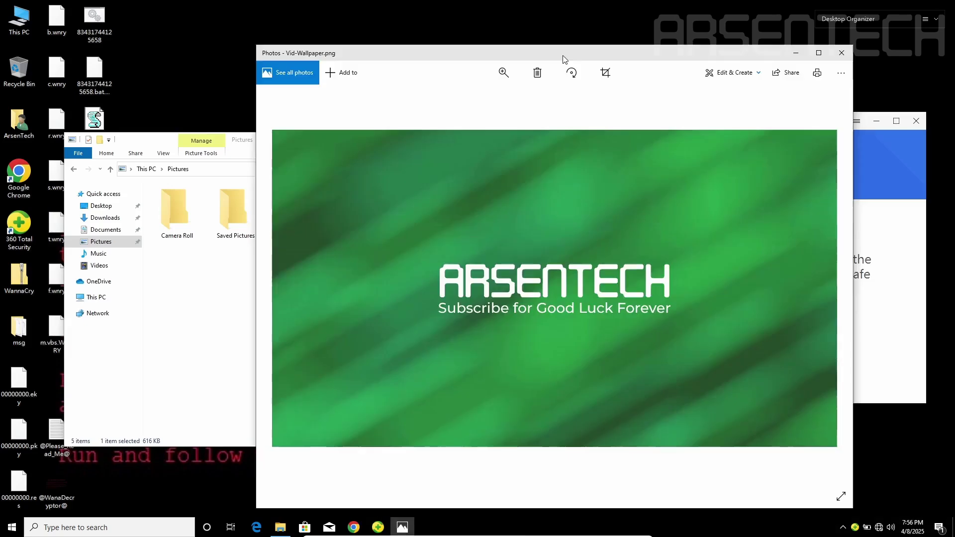
click(835, 68)
click(502, 132)
- Reopen File Explorer to check the vcruntime140 archive and move the WannaCry zip icon
drag(729, 125, 592, 115)
key(super+e)
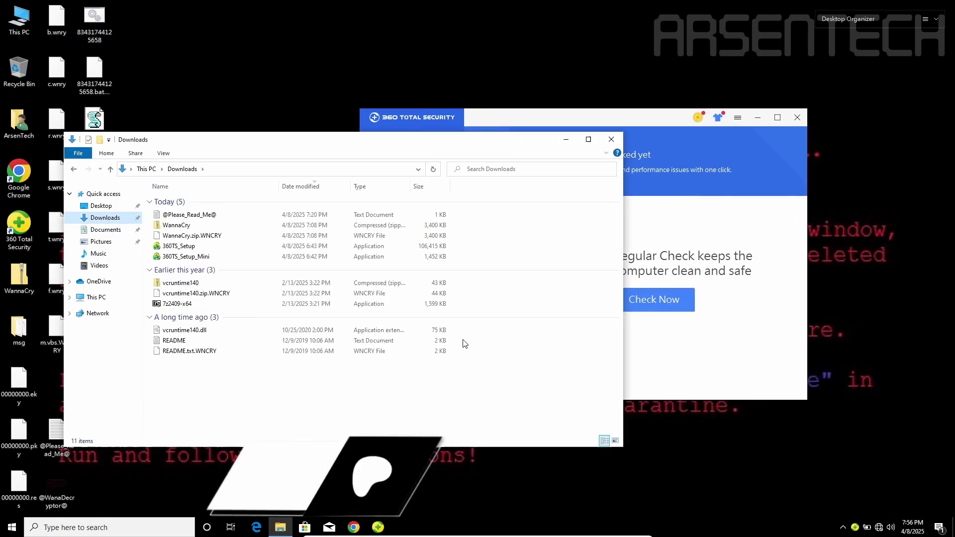
double_click(180, 282)
drag(18, 274, 227, 118)
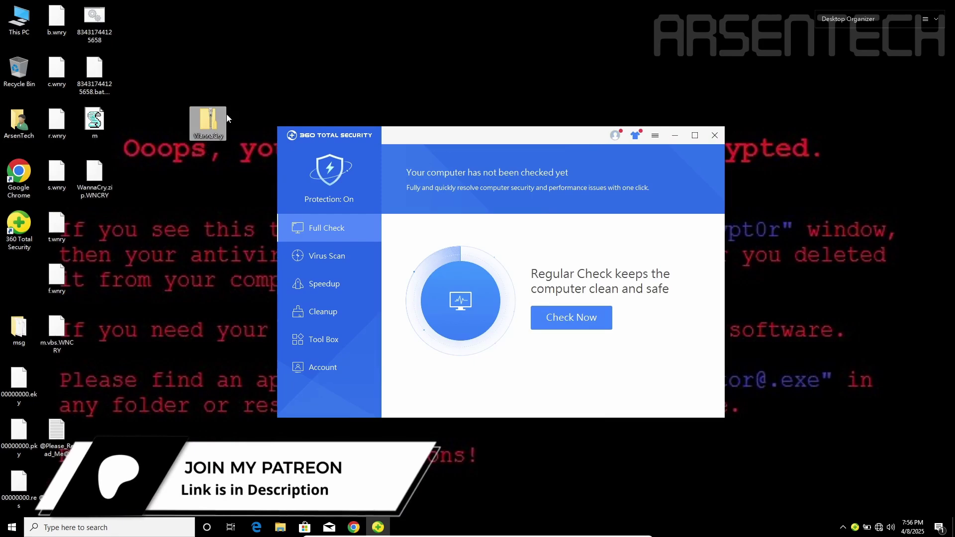
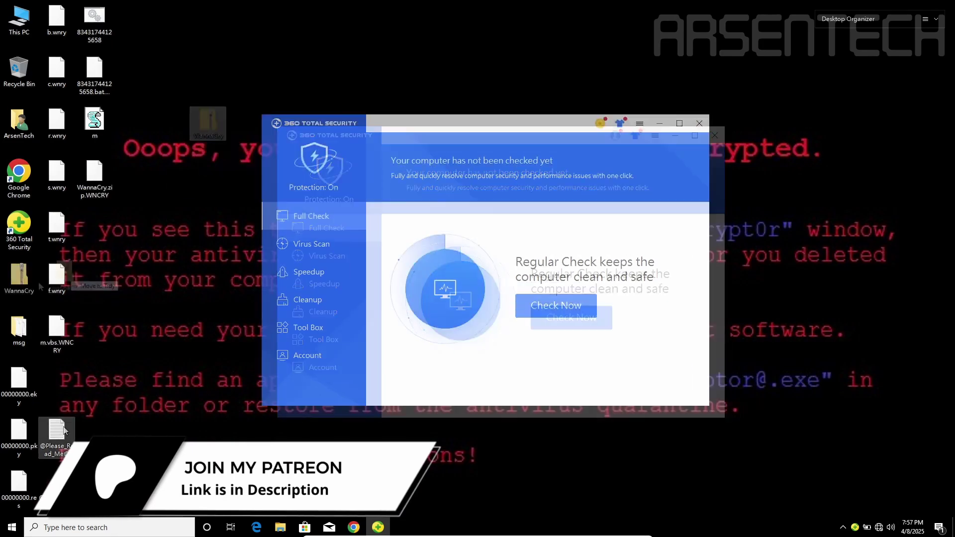
double_click(56, 431)
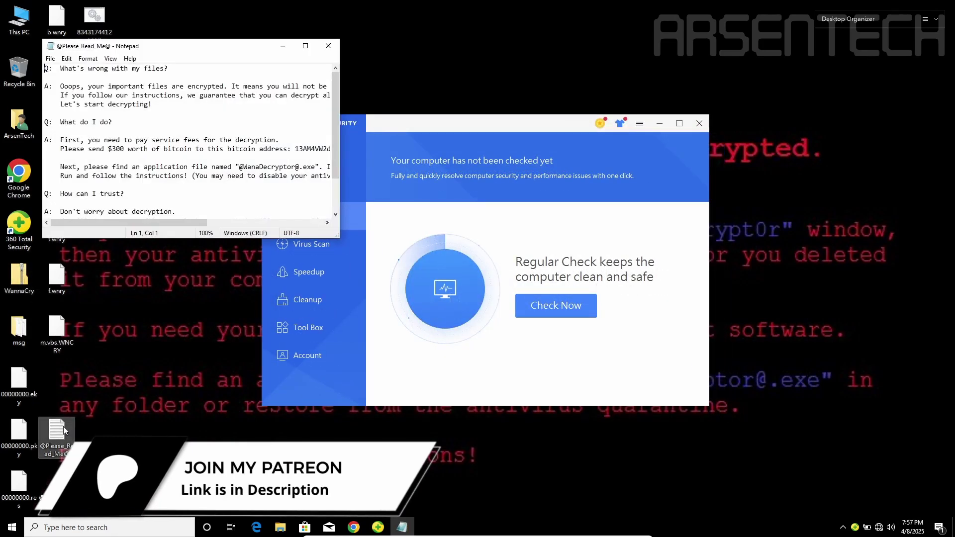
click(328, 45)
drag(446, 125, 434, 118)
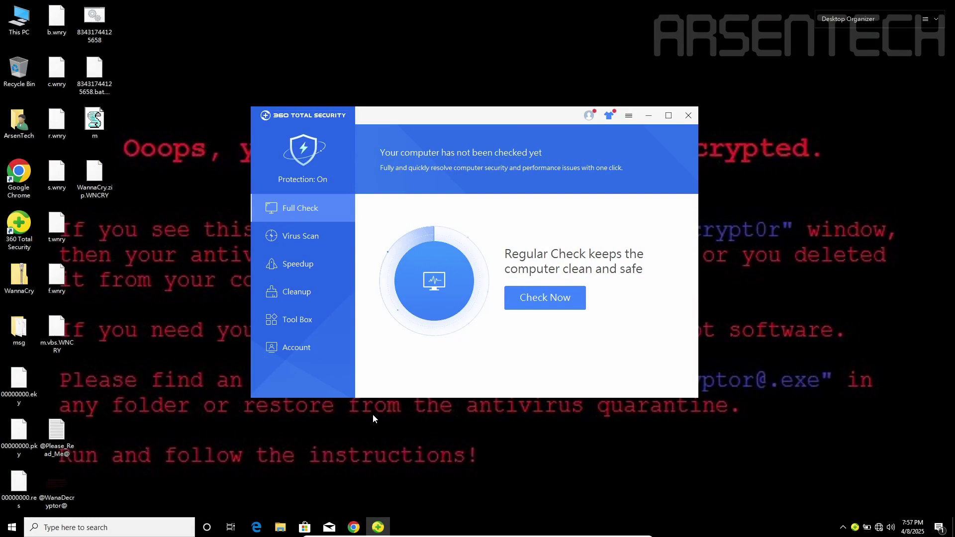
- Check the quarantined files list in 360 Total Security Settings, then close the antivirus window
click(629, 115)
click(616, 138)
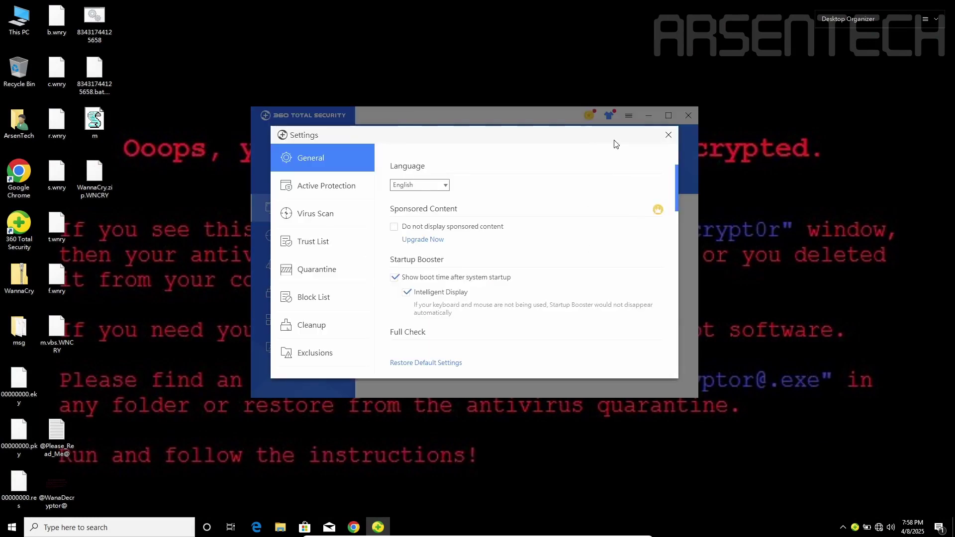
click(317, 269)
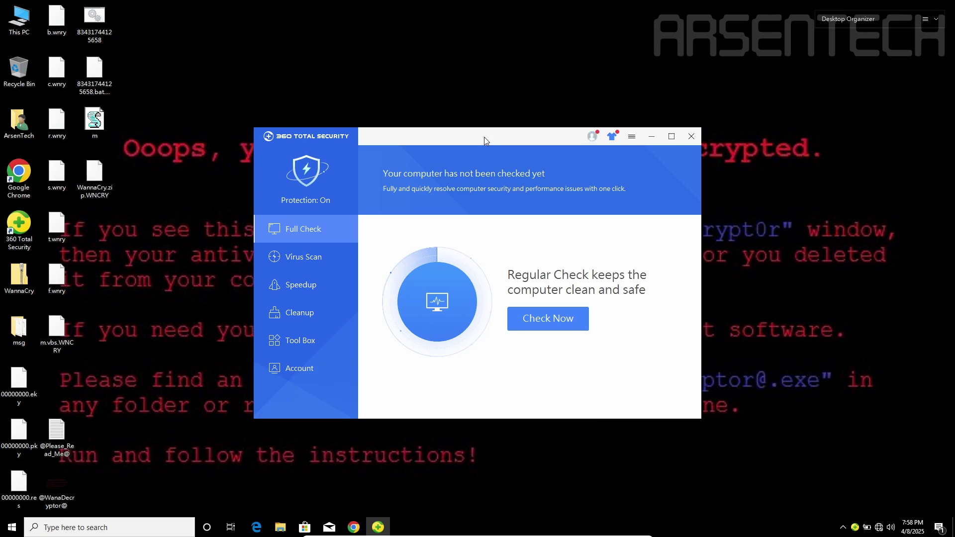
click(692, 137)
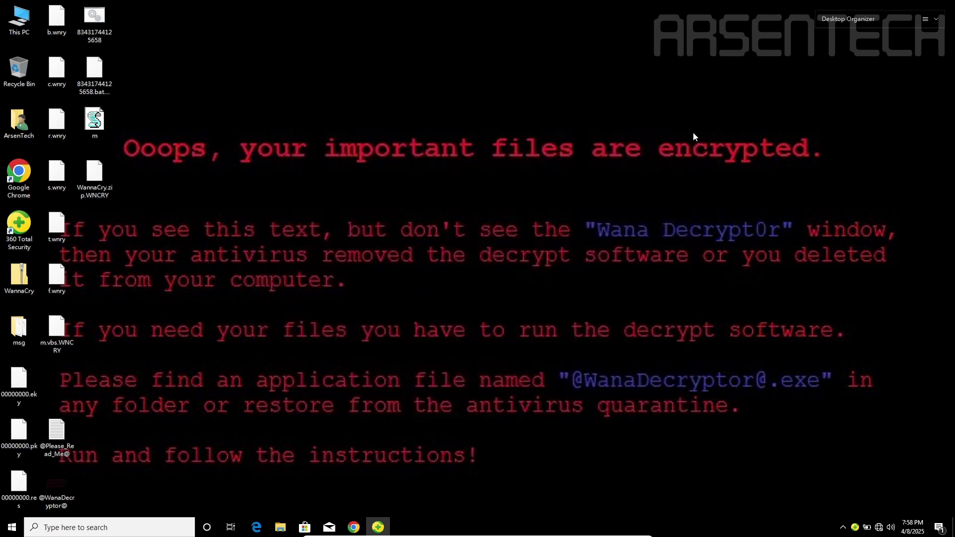